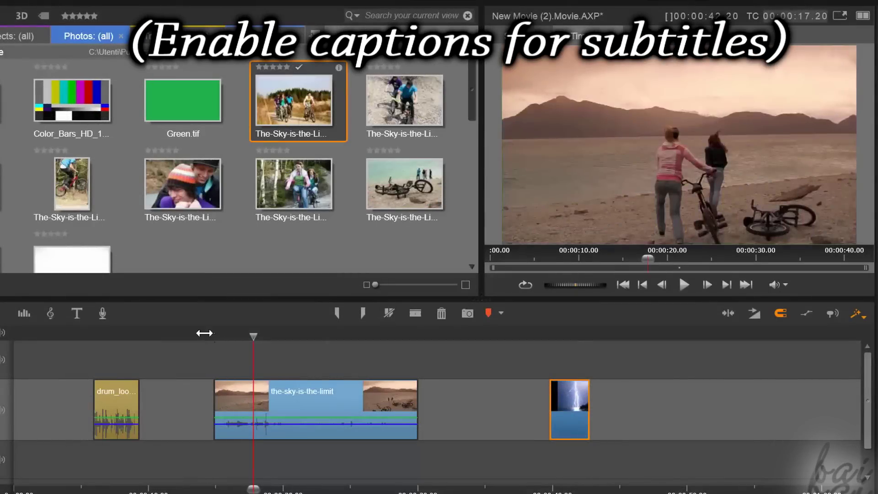
Preview the movie, then replay it from about 14 seconds
{"action": "left_click", "coordinate": [682, 284]}
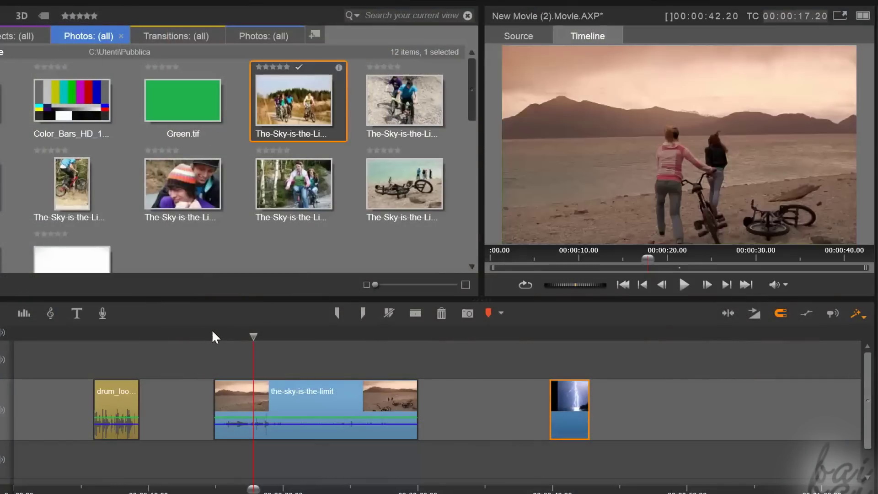
{"action": "left_click", "coordinate": [207, 332]}
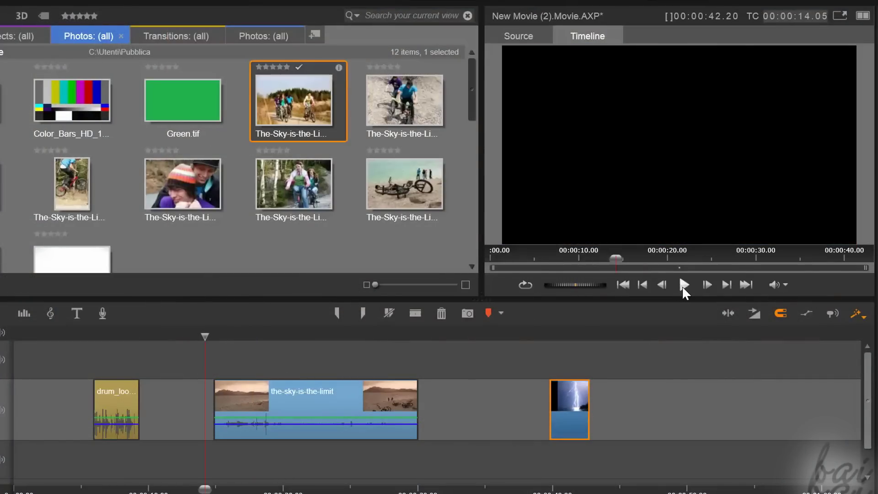
{"action": "left_click", "coordinate": [683, 284]}
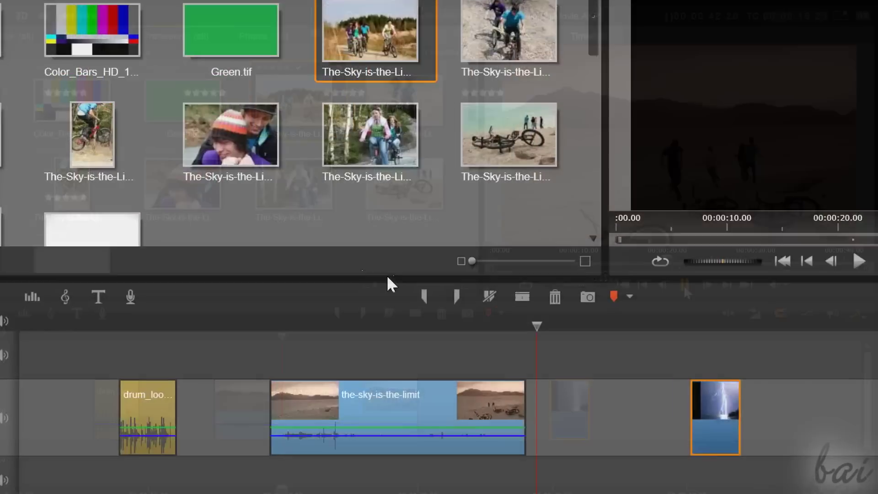
Add a speed effect to the-sky-is-the-limit clip and raise its constant speed
{"action": "left_click", "coordinate": [383, 408]}
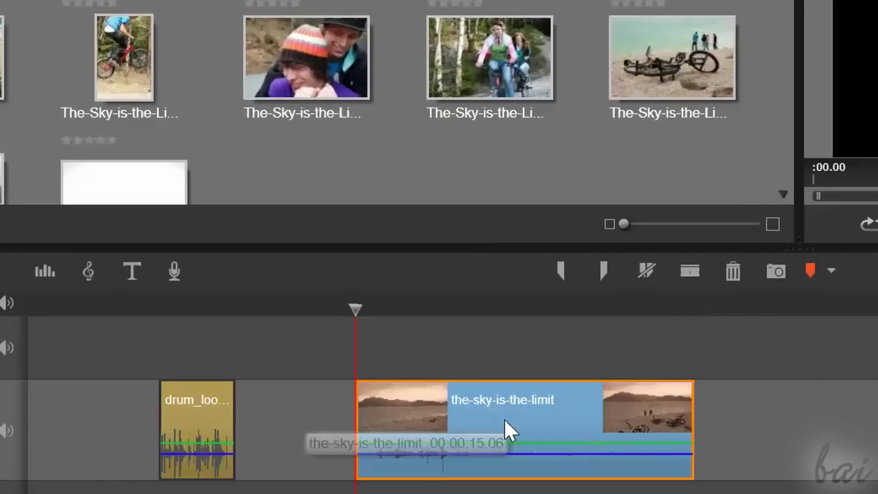
{"action": "right_click", "coordinate": [533, 410]}
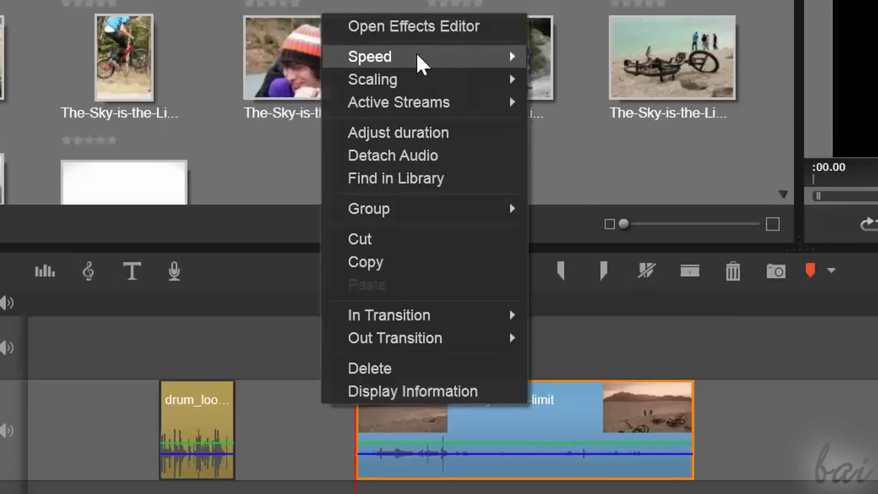
{"action": "mouse_move", "coordinate": [418, 60]}
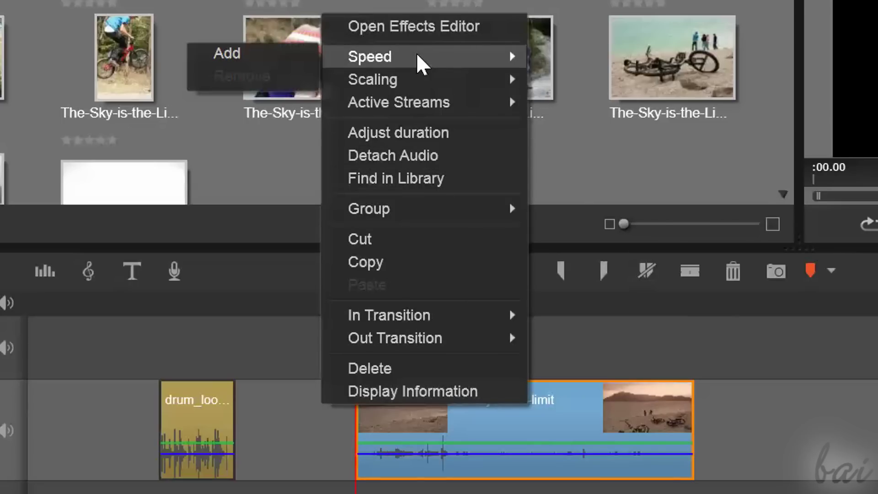
{"action": "left_click", "coordinate": [282, 53]}
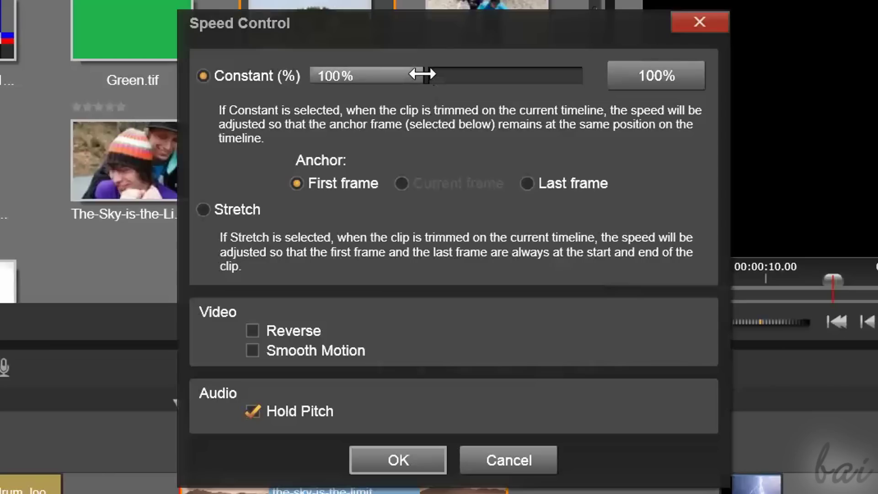
{"action": "left_click_drag", "start_coordinate": [422, 74], "coordinate": [444, 81]}
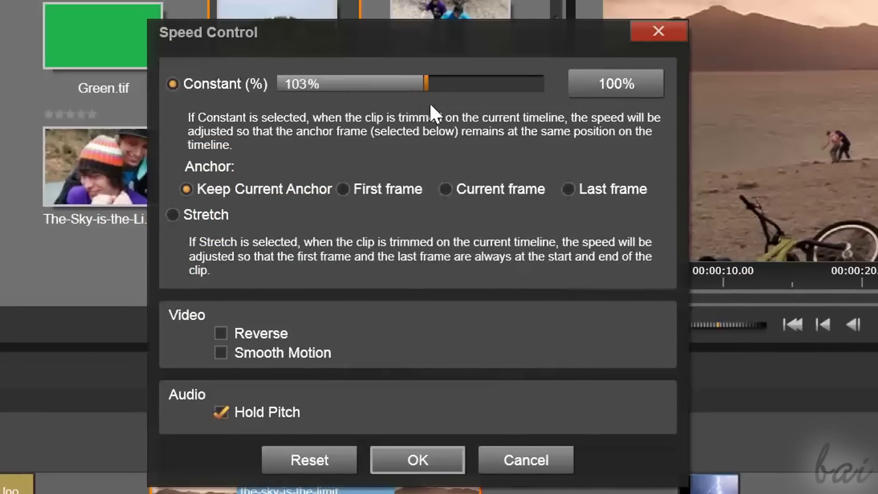
{"action": "left_click_drag", "start_coordinate": [430, 105], "coordinate": [447, 104]}
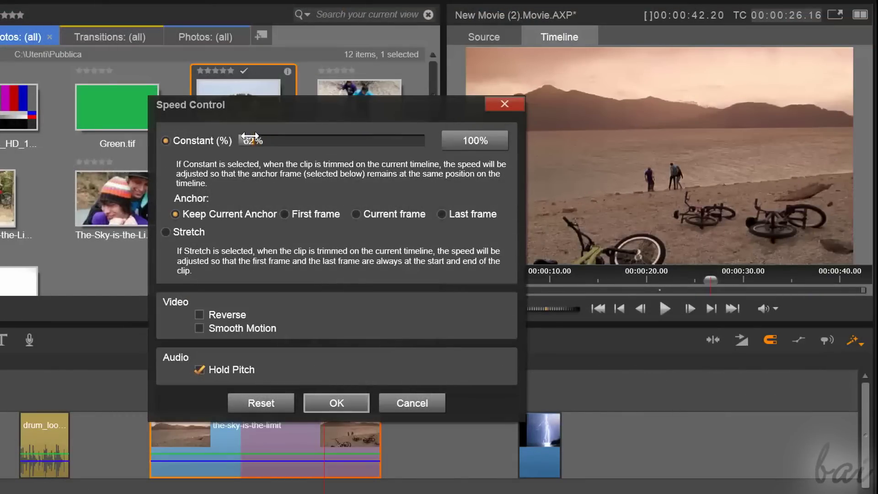
Apply the new speed and play the clip back from its start
{"action": "left_click", "coordinate": [330, 406]}
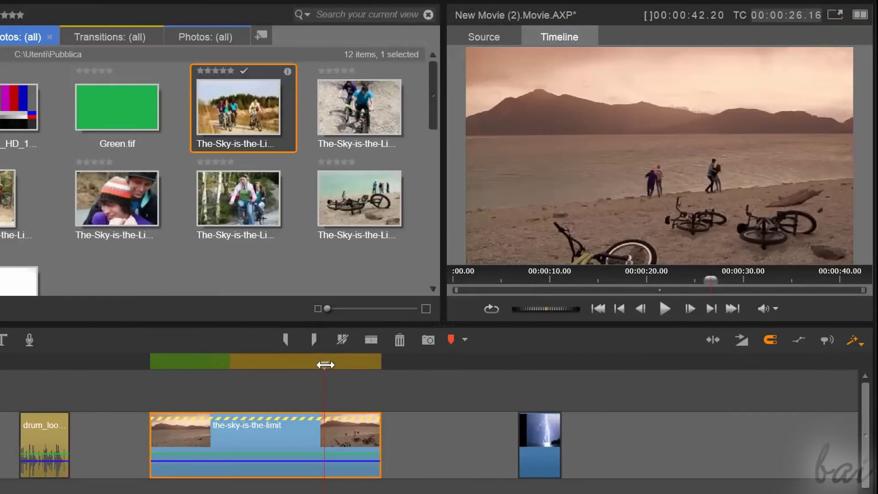
{"action": "left_click_drag", "start_coordinate": [323, 364], "coordinate": [351, 364]}
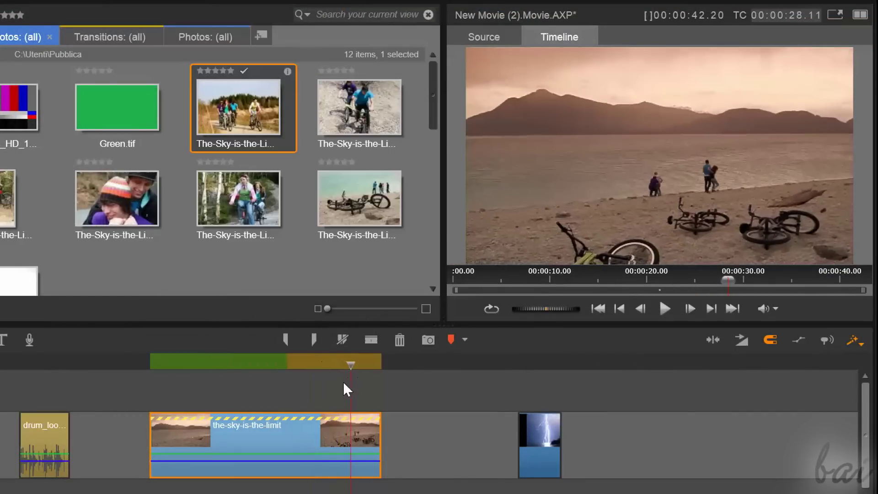
{"action": "left_click", "coordinate": [148, 355]}
{"action": "left_click", "coordinate": [660, 311]}
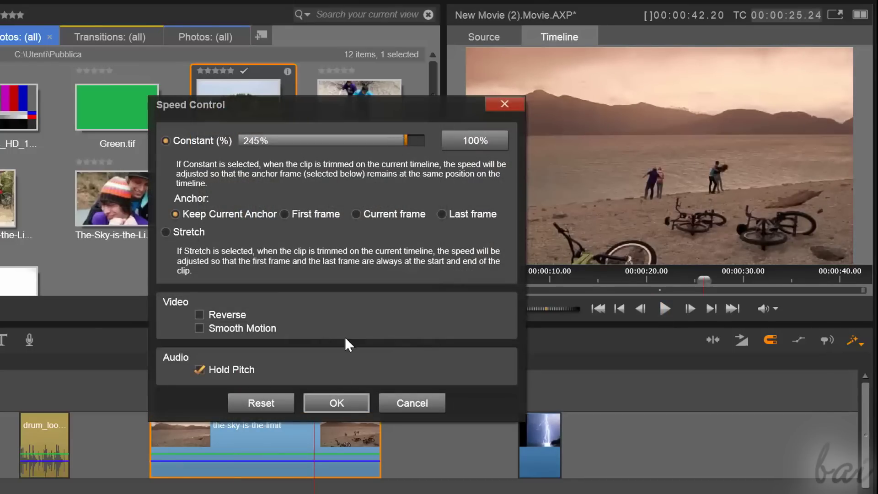
Confirm the 245% constant speed and replay the sped-up clip from its start
{"action": "left_click", "coordinate": [337, 403]}
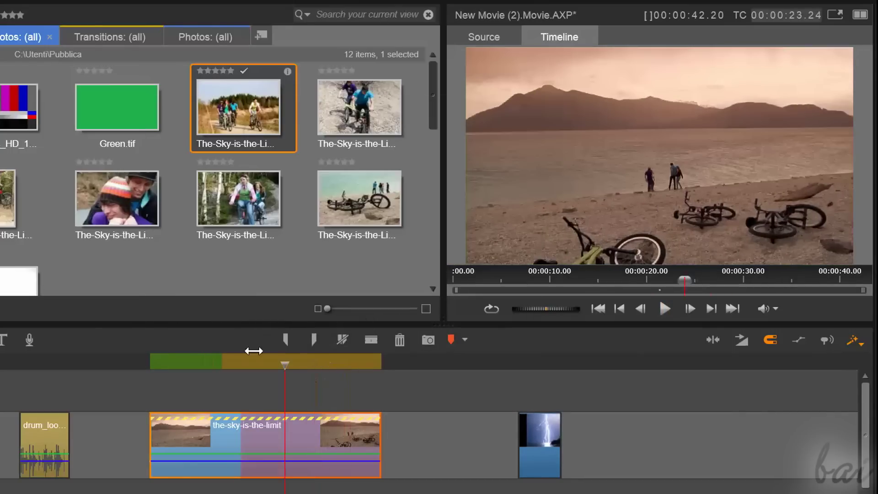
{"action": "left_click", "coordinate": [137, 355]}
{"action": "left_click", "coordinate": [665, 309]}
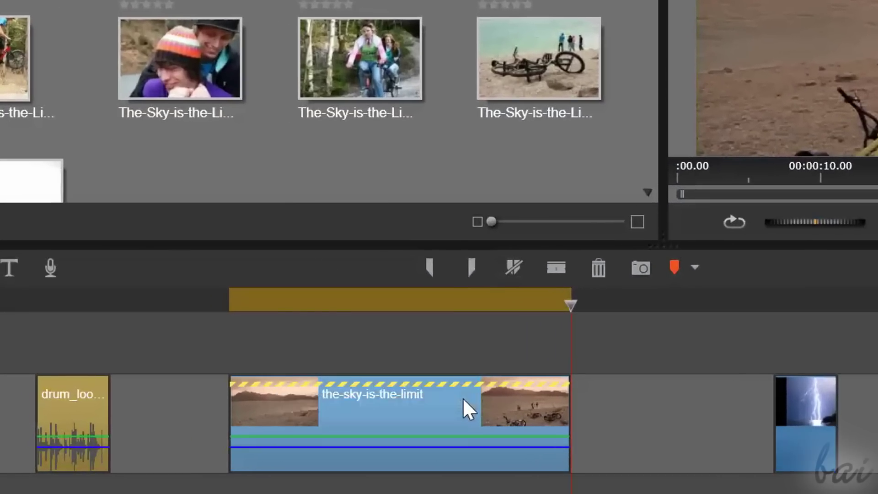
Switch the clip's existing speed effect to Stretch mode and play it back
{"action": "right_click", "coordinate": [463, 398]}
{"action": "mouse_move", "coordinate": [350, 71]}
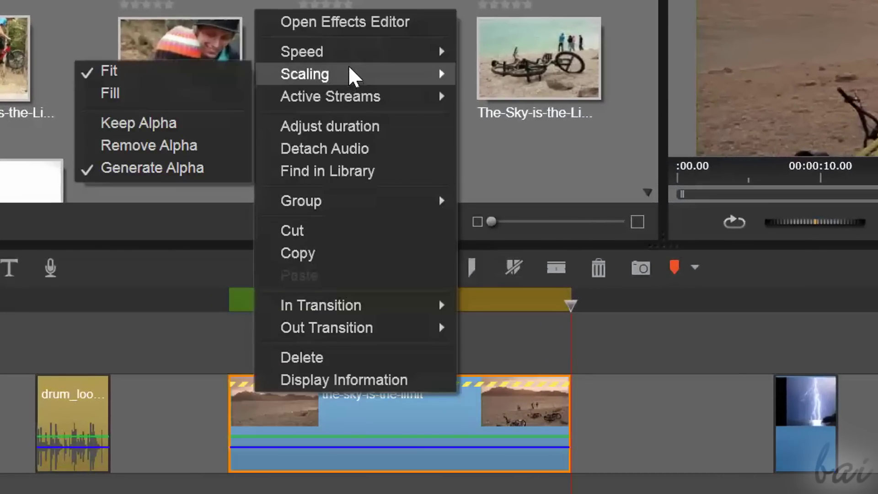
{"action": "mouse_move", "coordinate": [345, 51]}
{"action": "left_click", "coordinate": [231, 49]}
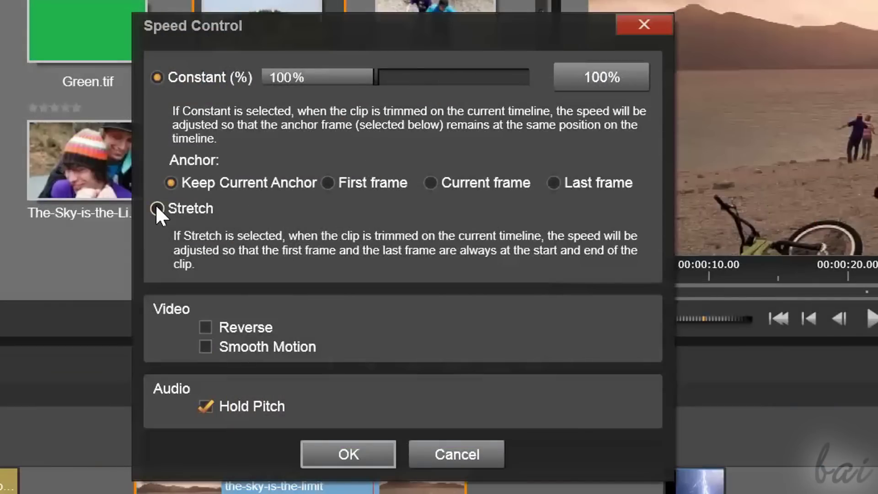
{"action": "left_click", "coordinate": [157, 208]}
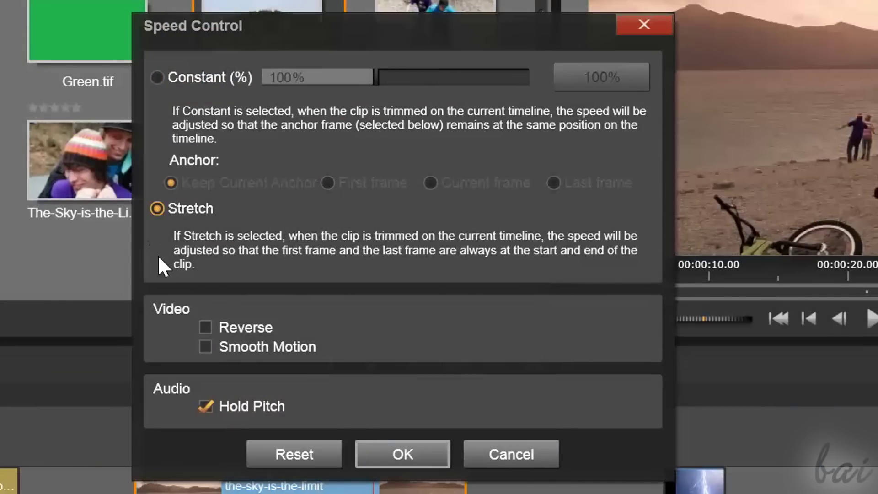
{"action": "left_click", "coordinate": [402, 454]}
{"action": "left_click", "coordinate": [873, 318]}
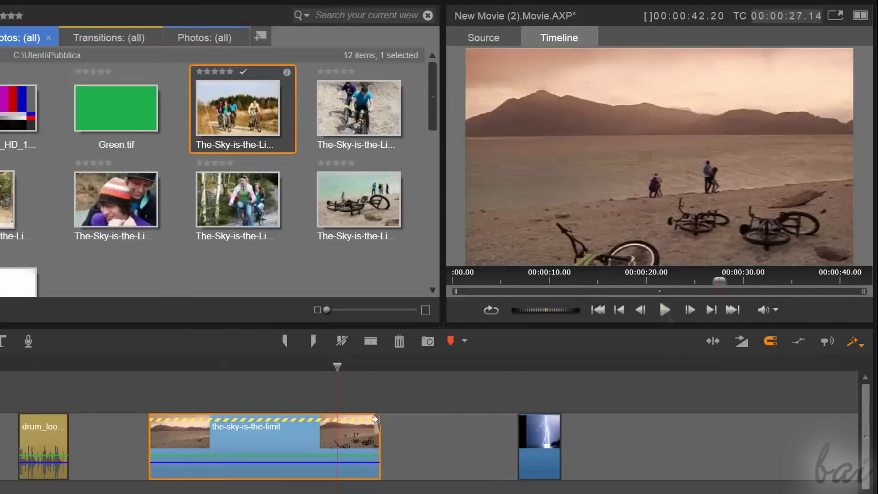
Trim the clip's end to shorten it and preview it from the start
{"action": "left_click_drag", "start_coordinate": [367, 440], "coordinate": [228, 440]}
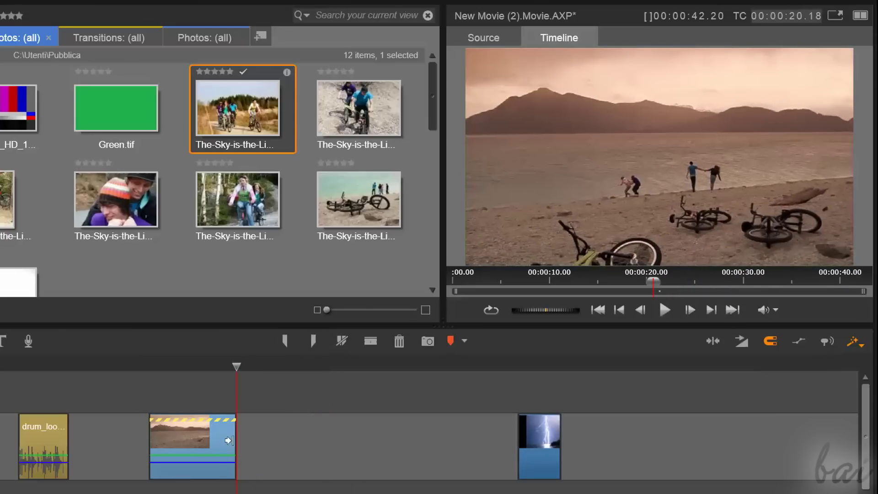
{"action": "left_click", "coordinate": [132, 362]}
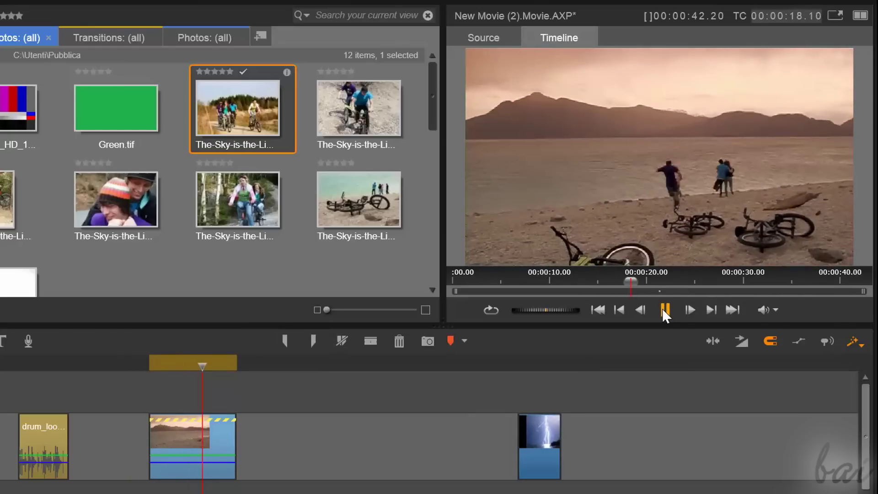
{"action": "left_click", "coordinate": [664, 310]}
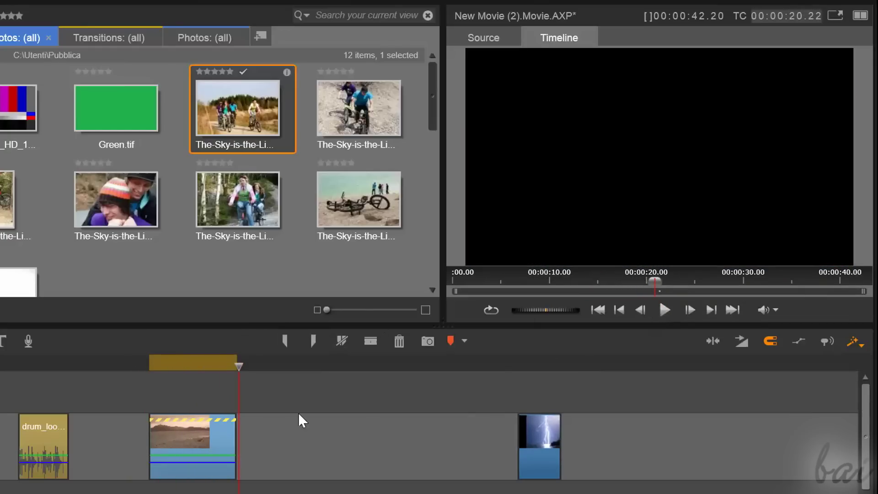
Move the clip earlier, stretch its end out into slow motion, and preview it
{"action": "left_click_drag", "start_coordinate": [189, 434], "coordinate": [150, 440]}
{"action": "left_click_drag", "start_coordinate": [180, 469], "coordinate": [516, 468]}
{"action": "left_click", "coordinate": [104, 363]}
{"action": "left_click", "coordinate": [665, 311]}
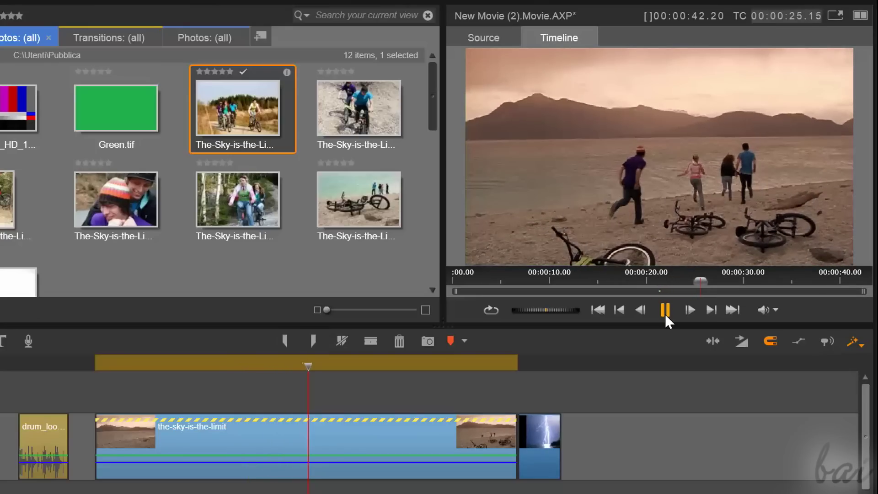
{"action": "left_click", "coordinate": [665, 313]}
Move the sky-is-the-limit clip right and remove its speed effect
{"action": "left_click_drag", "start_coordinate": [219, 441], "coordinate": [273, 445]}
{"action": "right_click", "coordinate": [273, 446]}
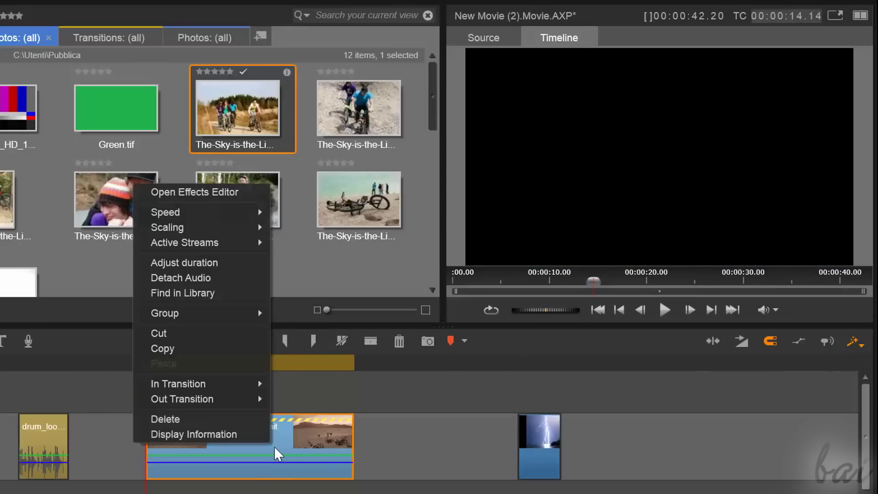
{"action": "mouse_move", "coordinate": [172, 215]}
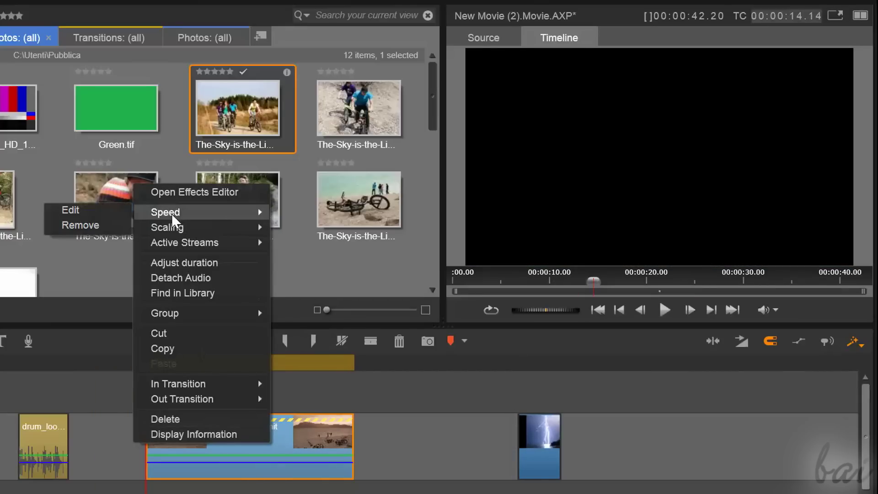
{"action": "left_click", "coordinate": [95, 224]}
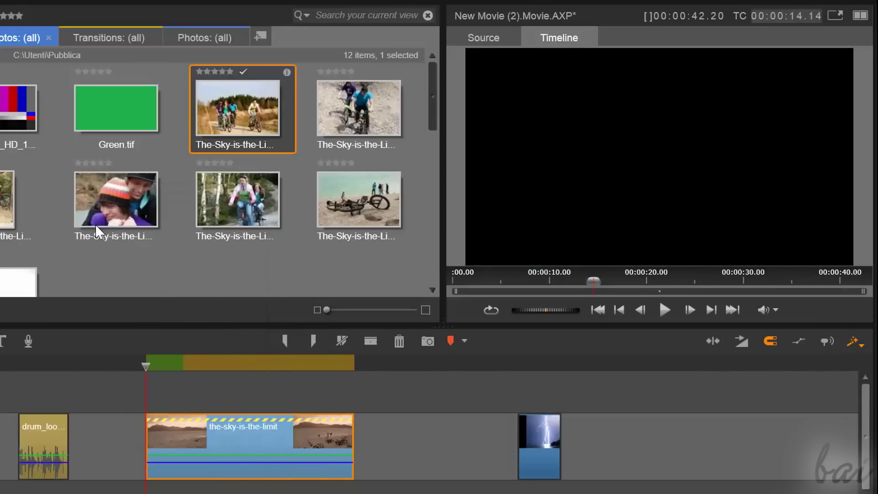
Set the clip's speed to play in reverse and scrub through the result
{"action": "right_click", "coordinate": [197, 448]}
{"action": "mouse_move", "coordinate": [118, 206]}
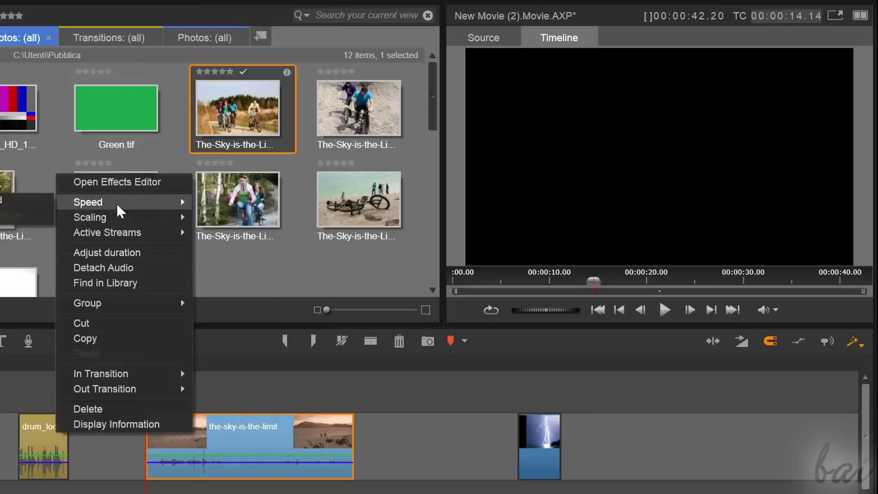
{"action": "left_click", "coordinate": [36, 199]}
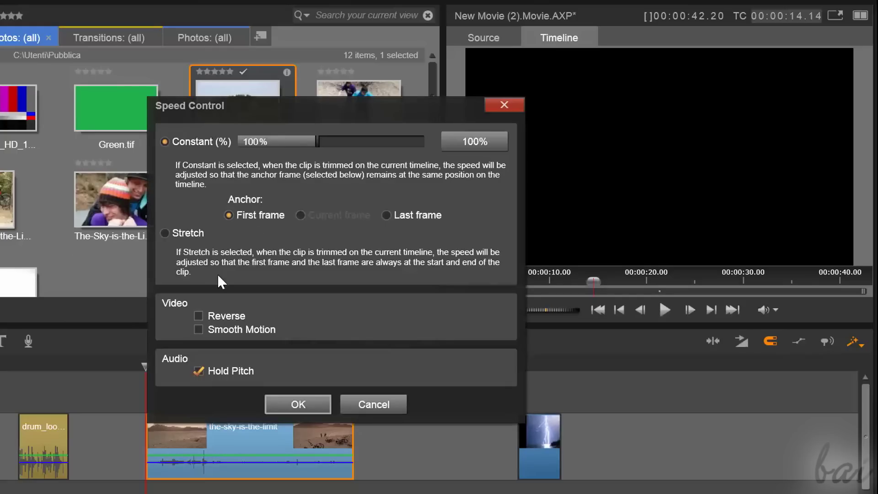
{"action": "left_click", "coordinate": [201, 315]}
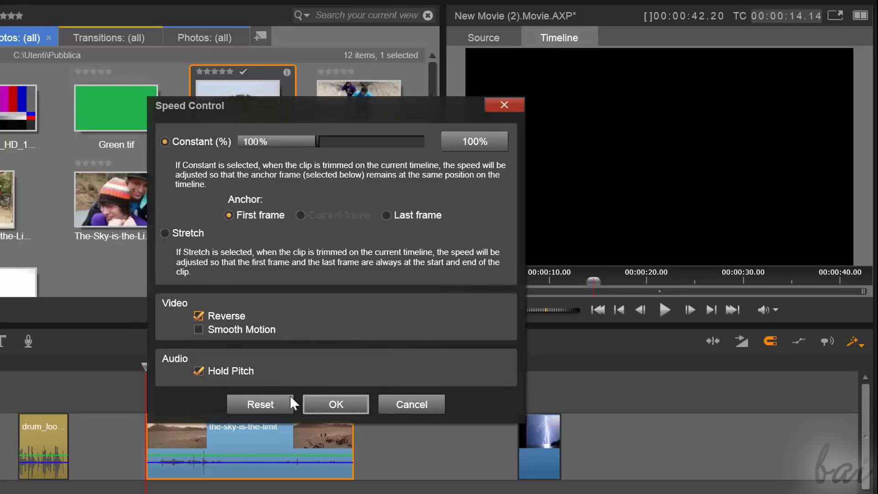
{"action": "left_click", "coordinate": [335, 404]}
{"action": "left_click_drag", "start_coordinate": [170, 379], "coordinate": [225, 394]}
{"action": "left_click_drag", "start_coordinate": [243, 402], "coordinate": [322, 424]}
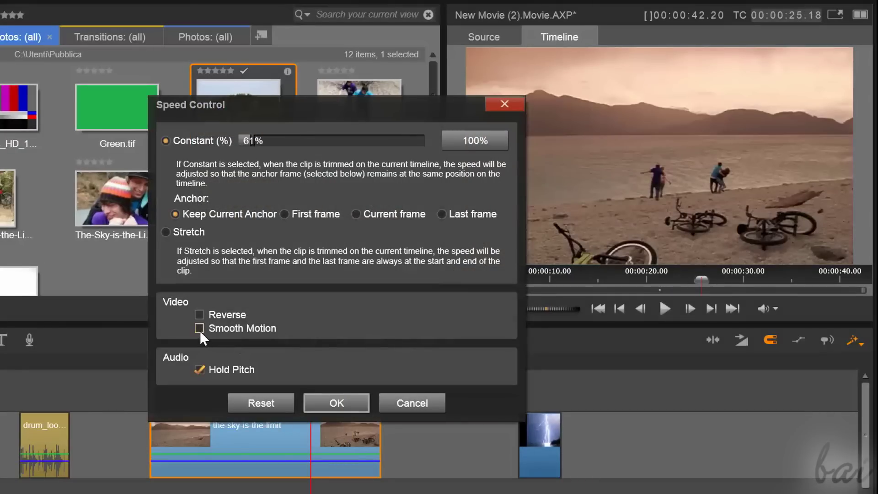
Turn on Smooth Motion for the slowed clip and play it back
{"action": "left_click", "coordinate": [199, 328]}
{"action": "left_click", "coordinate": [330, 402]}
{"action": "left_click", "coordinate": [666, 310]}
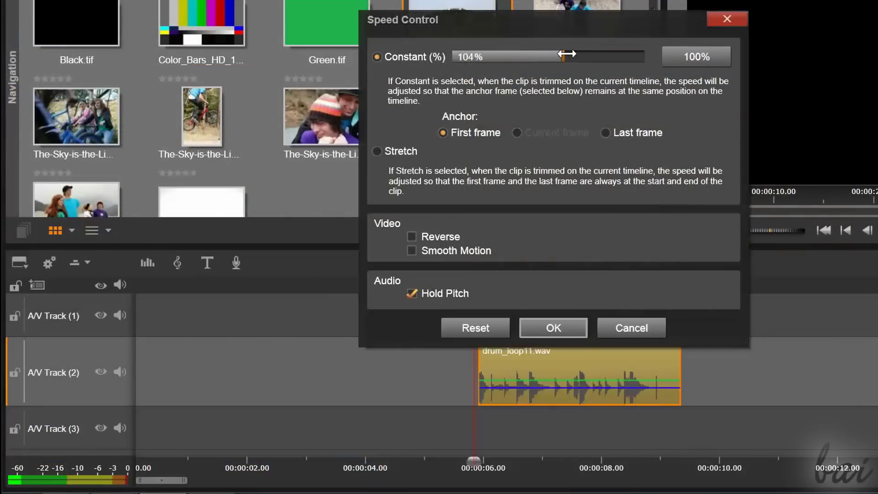
Apply 209% to the drum loop, untick Hold Pitch, and raise its speed to 245%
{"action": "left_click", "coordinate": [553, 328]}
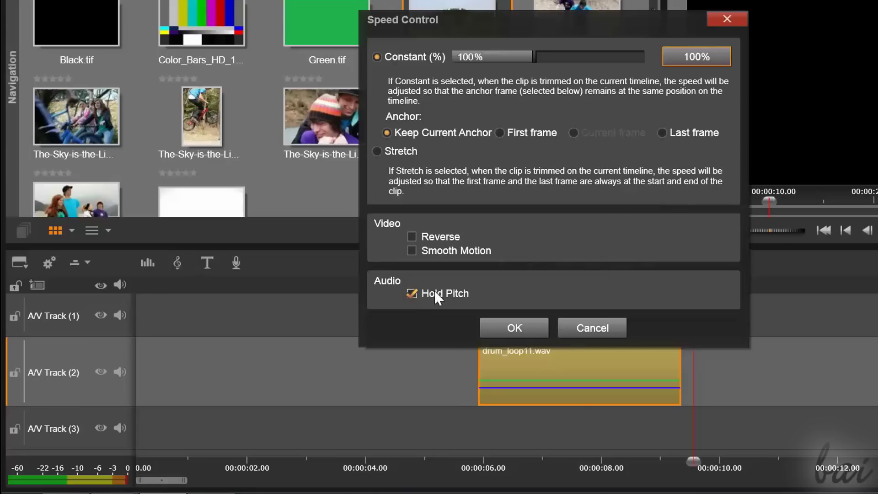
{"action": "left_click", "coordinate": [411, 292]}
{"action": "left_click_drag", "start_coordinate": [534, 53], "coordinate": [617, 54]}
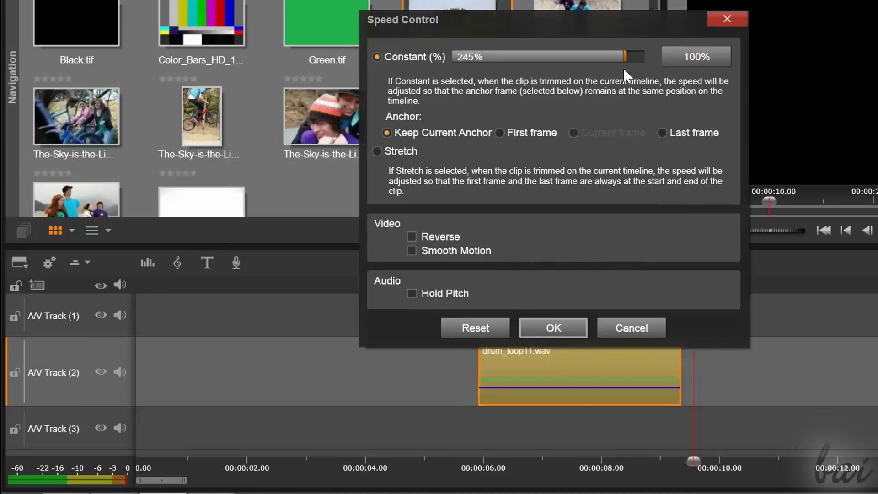
{"action": "left_click", "coordinate": [555, 327]}
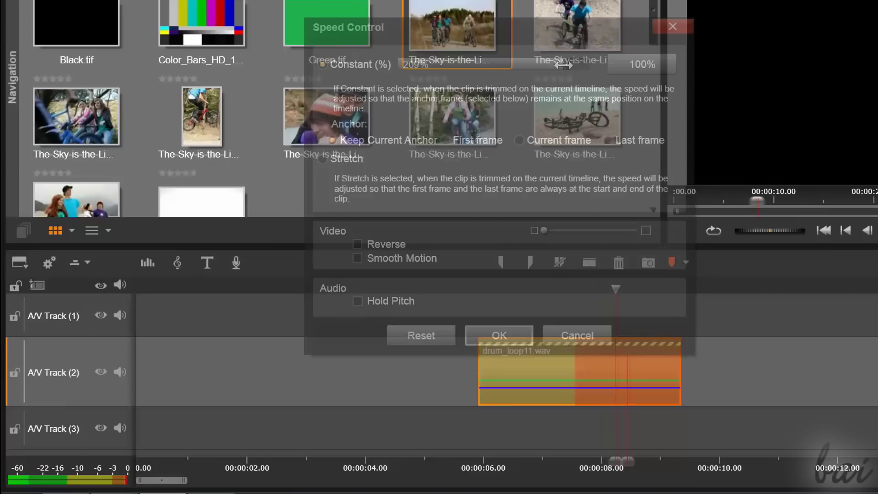
Slow the drum loop to 68% constant speed and zoom the timeline out
{"action": "left_click_drag", "start_coordinate": [563, 67], "coordinate": [413, 73]}
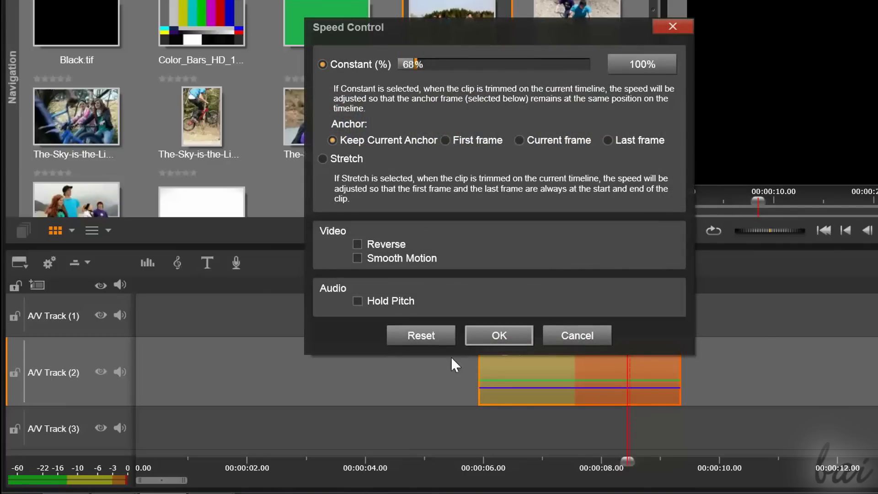
{"action": "left_click", "coordinate": [494, 335]}
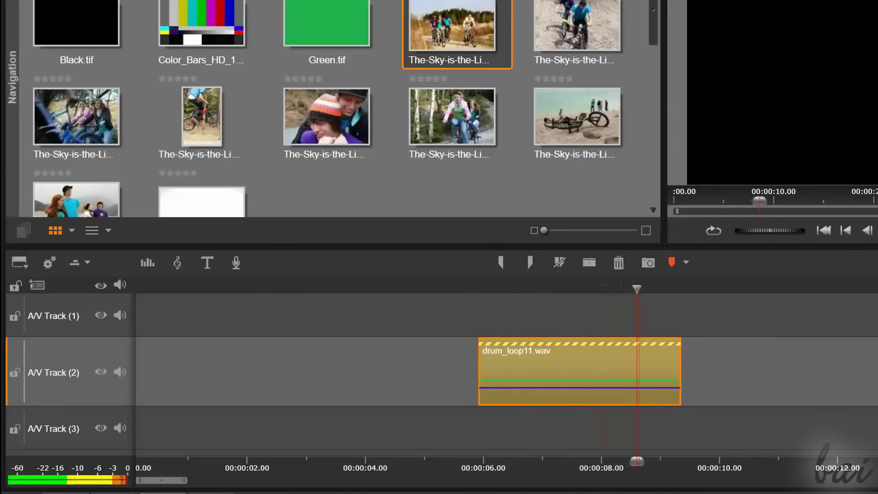
{"action": "left_click_drag", "start_coordinate": [187, 480], "coordinate": [262, 491]}
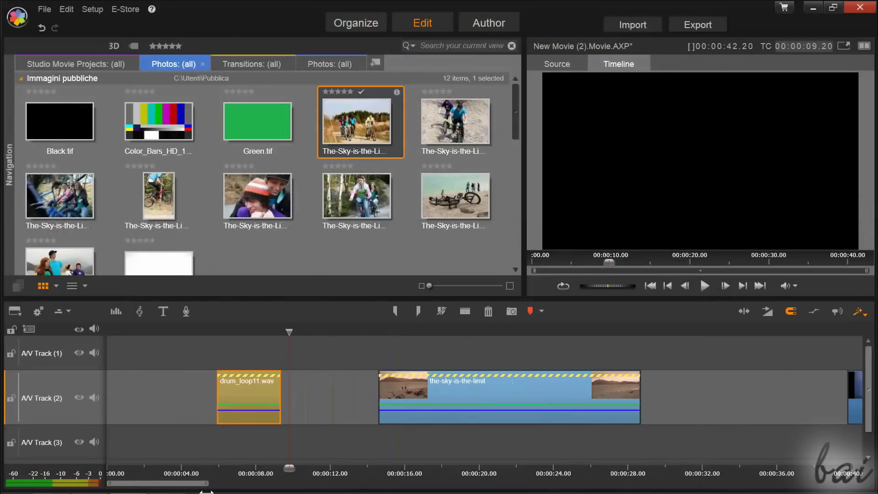
{"action": "left_click_drag", "start_coordinate": [206, 491], "coordinate": [208, 490]}
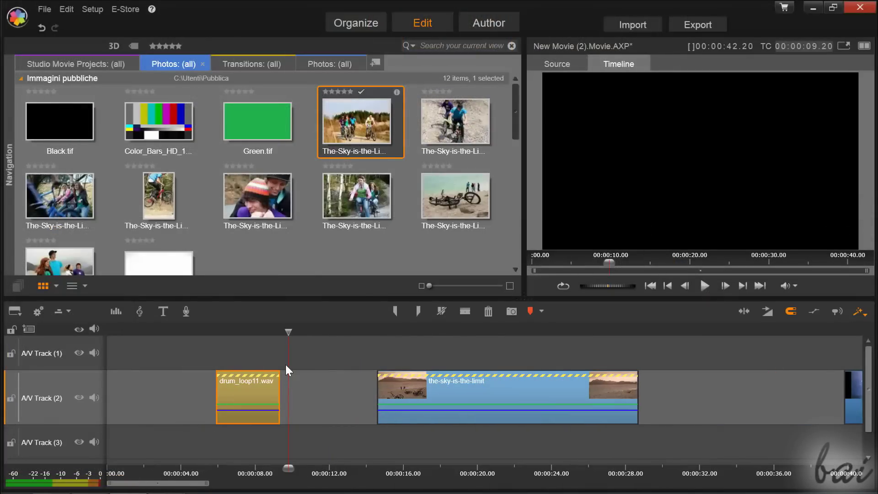